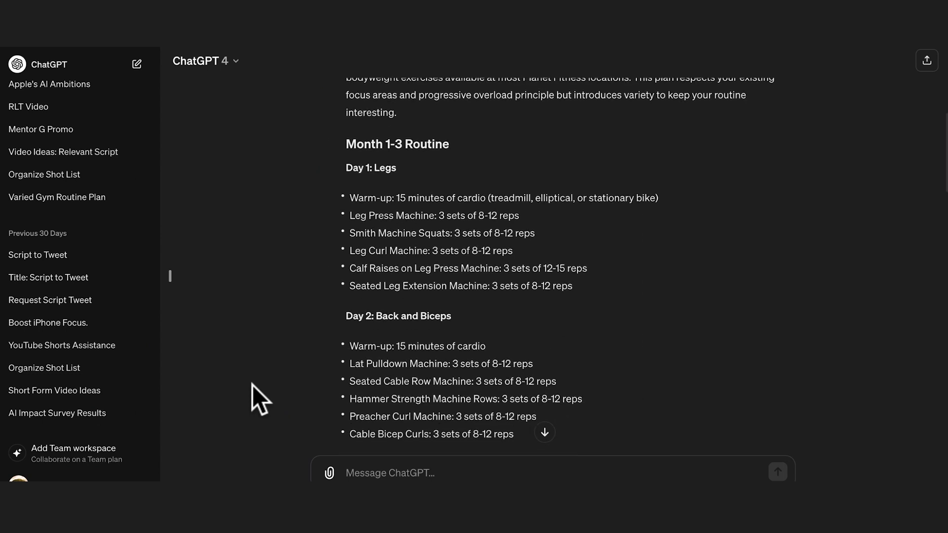
# Review the generated workout routine through the Months 4-6 update.
pyautogui.scroll(-13, 252, 385)
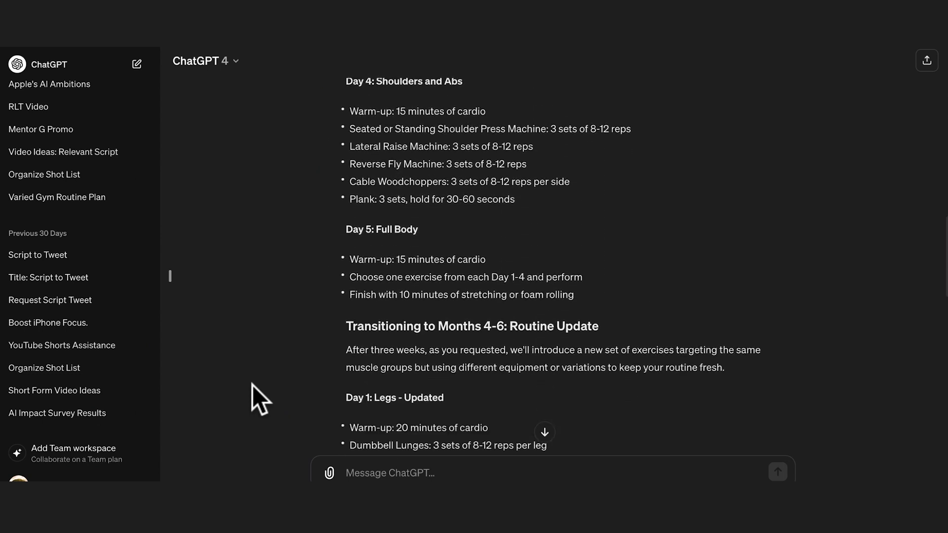
pyautogui.scroll(-10, 252, 385)
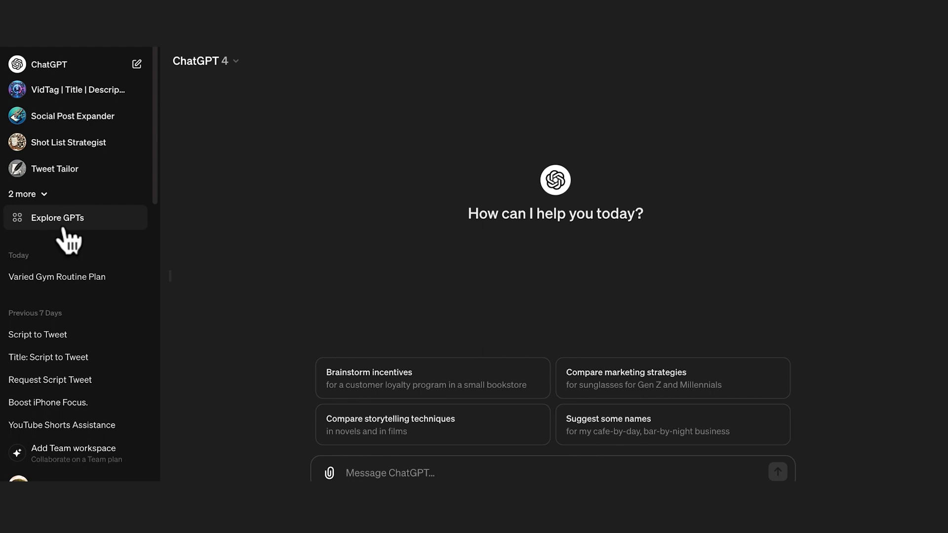
# Start a new GPT from the public GPT directory and show its conversational Create view.
pyautogui.click(63, 226)
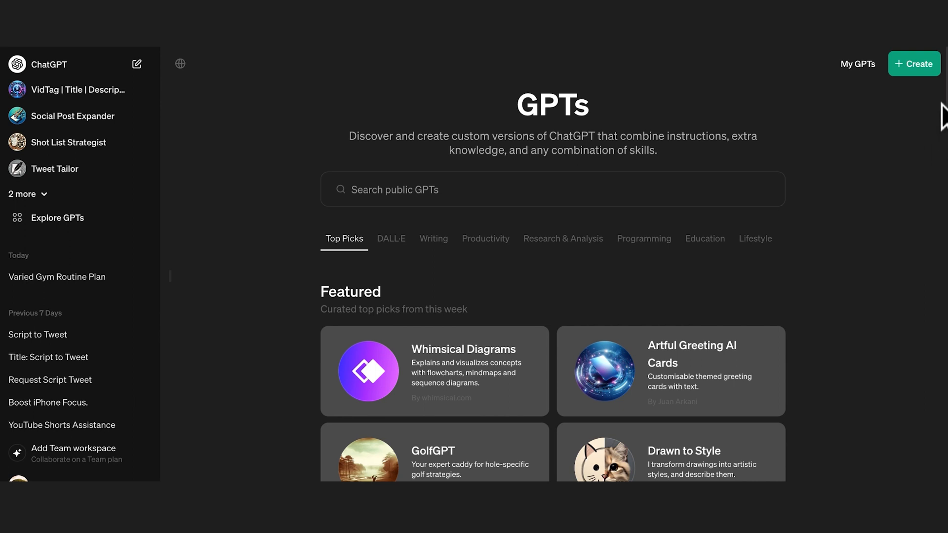
pyautogui.click(917, 70)
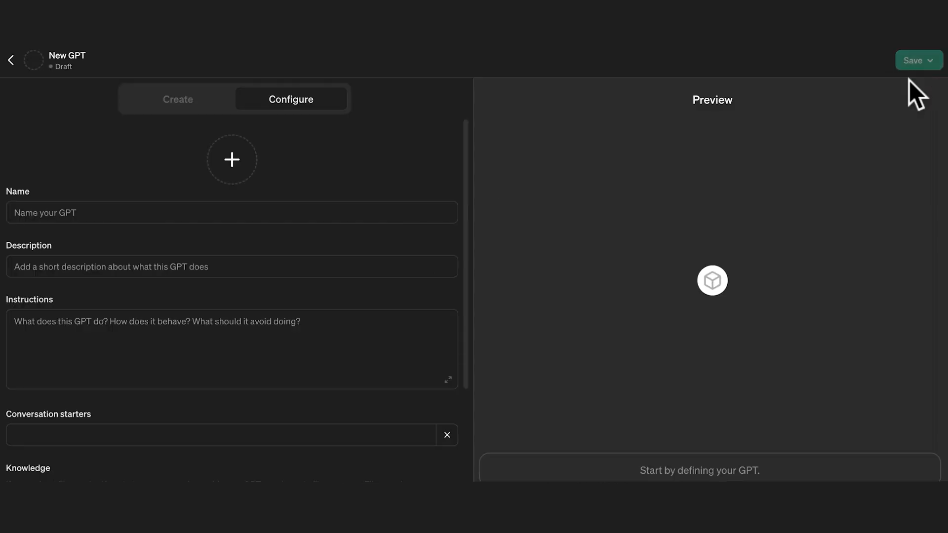
pyautogui.click(192, 105)
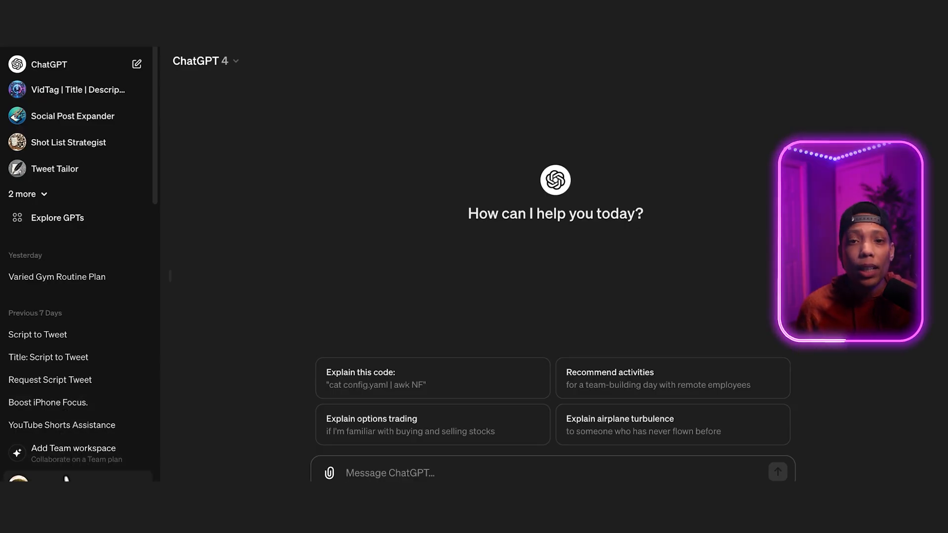
# Start a new GPT from the My GPTs list and switch it to the conversational Create view.
pyautogui.click(63, 478)
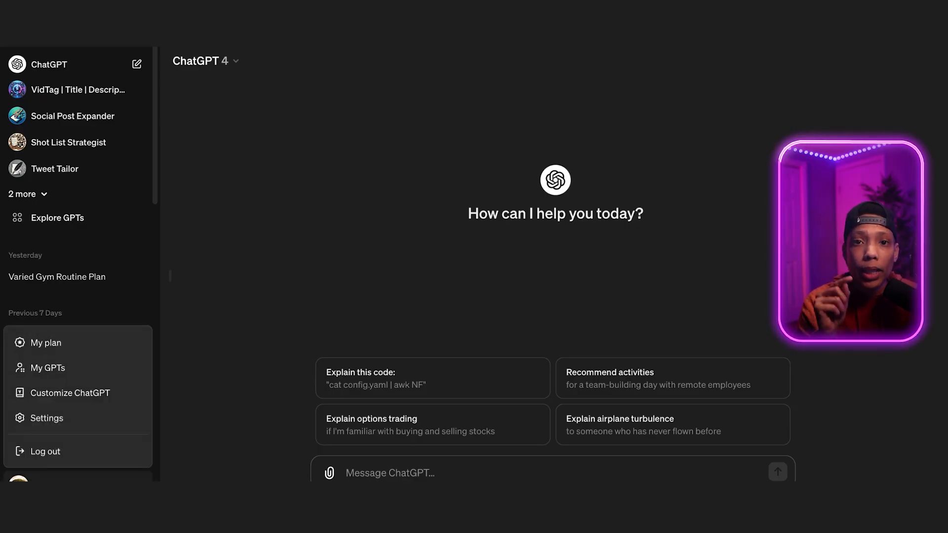
pyautogui.click(55, 367)
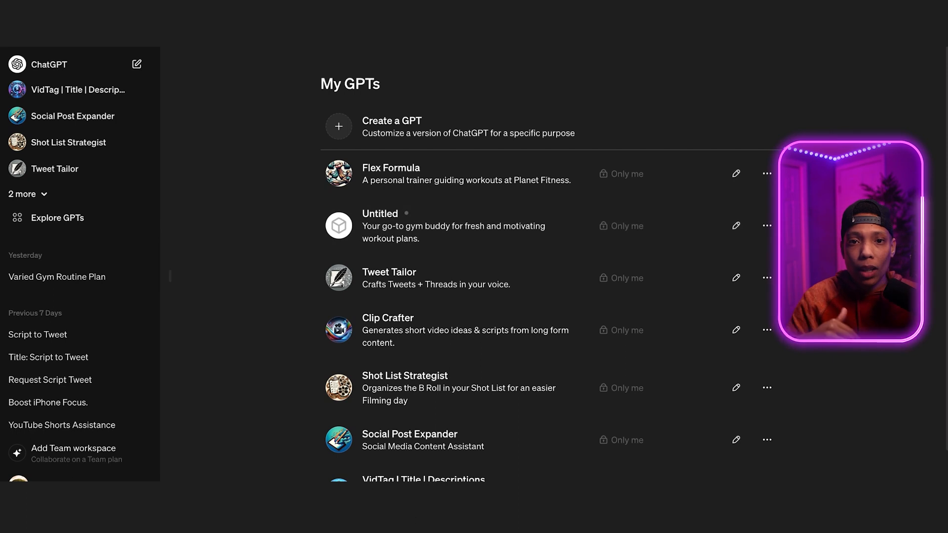
pyautogui.click(365, 144)
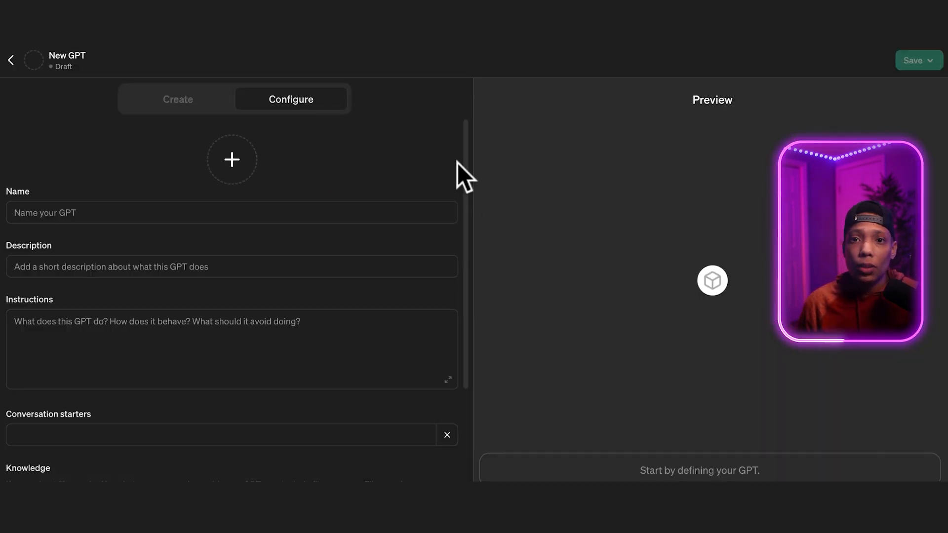
pyautogui.click(208, 96)
pyautogui.click(274, 101)
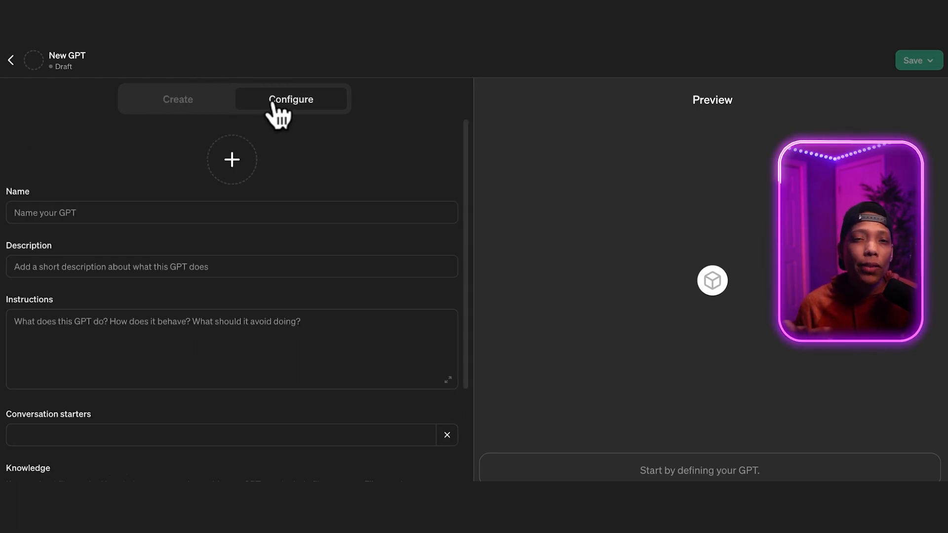
pyautogui.click(199, 104)
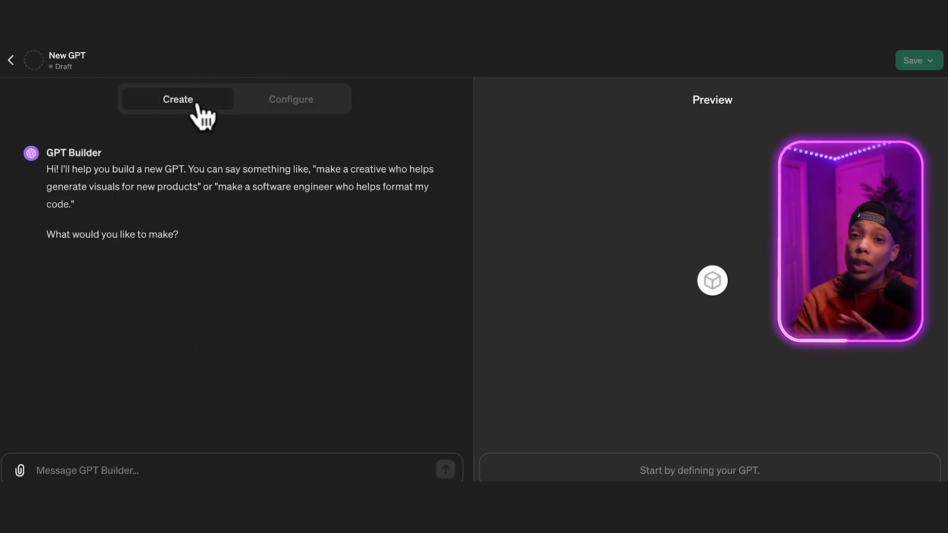
# Send the GPT Builder the personal trainer prompt describing the 5-day Planet Fitness routine and requesting an outline of the next 4 months.
pyautogui.click(150, 469)
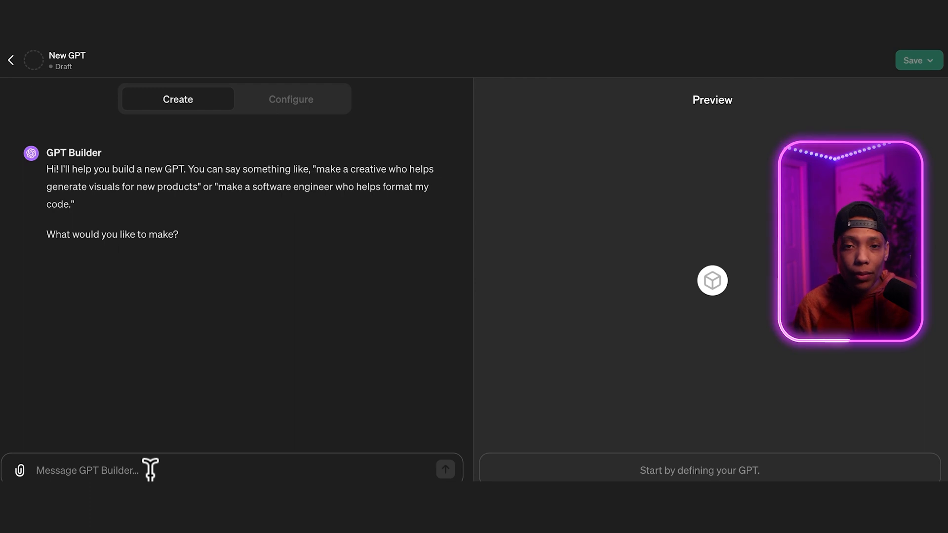
pyautogui.write("You are a professional personal trainer.  I want to stay motivated in the gym by keeping my routine interesting with different machines. Here's what I'm doing now:  I go to Planet Fitness 5 days a week. Each day gets a different focus, and all days feature 15 minutes of cardio as a warm up. Day 1 is Legs, Day 2 is Back and Biceps, Day 3 is Chest and Triceps, Day 4 is Shoulders and Abs and Day 5 is Full Body. Every week I increase the weight on the machines / barbell / dumbbells by 2.5 pounds. Every 3 months I add 5 minutes to my warm up cardio.  What workout routine would you suggest using all the equipment available at Planet Fitness locations. I want to do the same exercises for 3 weeks, and then you will suggest a workout routine with new exercises that still target the same muscles on the given day.  I would like to see an outline of the next 4 months.")
pyautogui.press('Return')
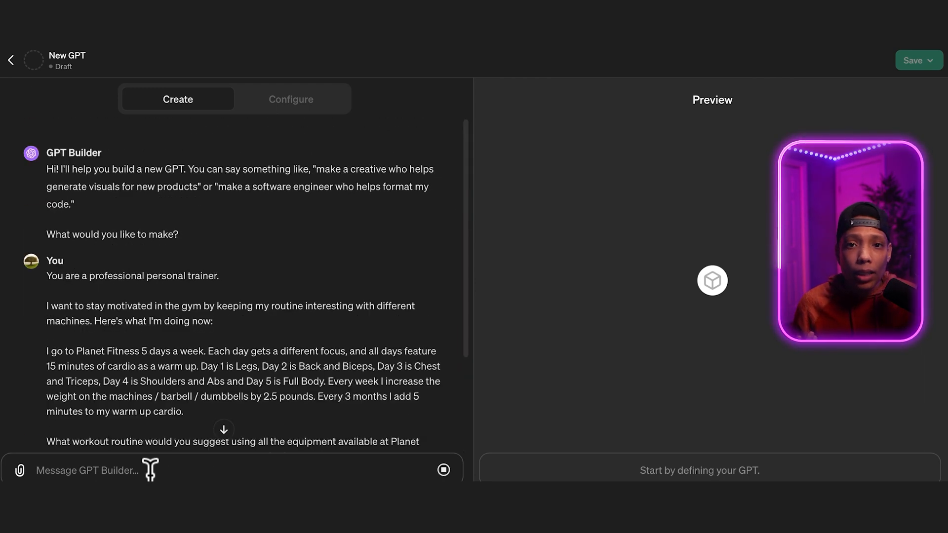
pyautogui.scroll(-3, 226, 350)
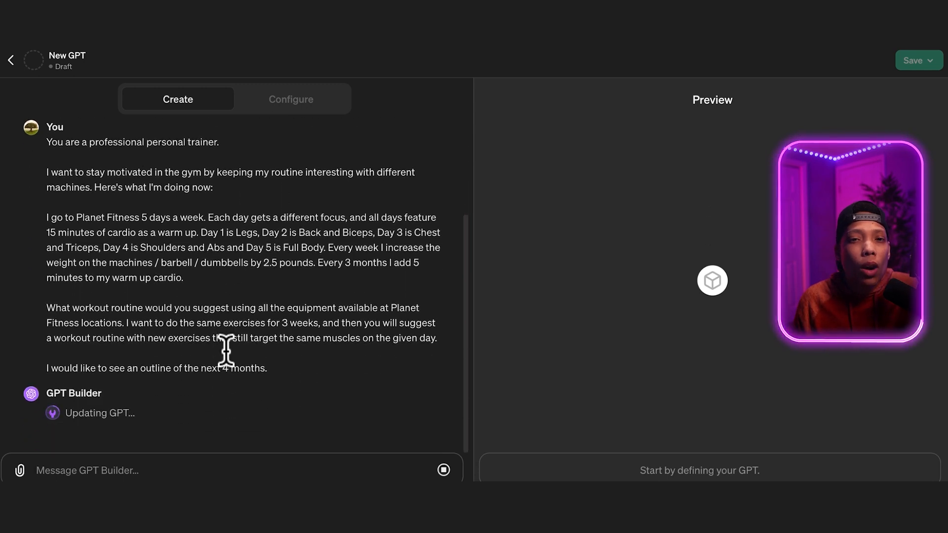
# Ask the GPT Builder to "Give me 10 more names" for the GPT.
pyautogui.write('Give')
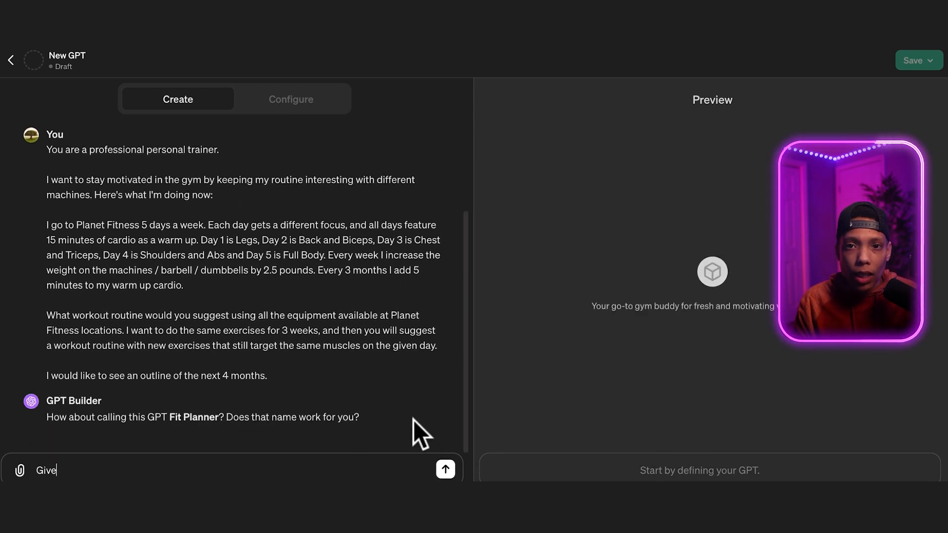
pyautogui.write(' me 10 more names')
pyautogui.press('Return')
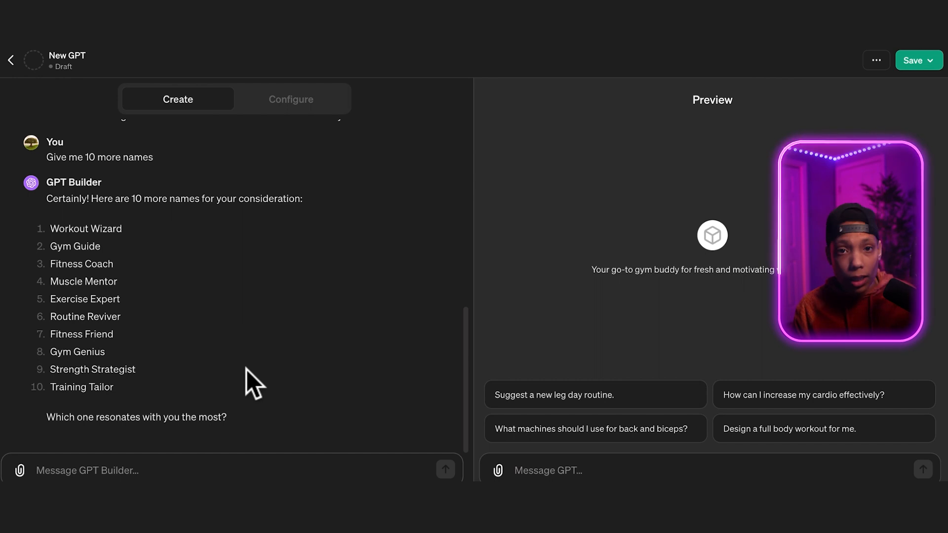
# Name the GPT Flex Formula and request a profile picture with imagery of muscles and or workout equipment.
pyautogui.write('Flex Formula')
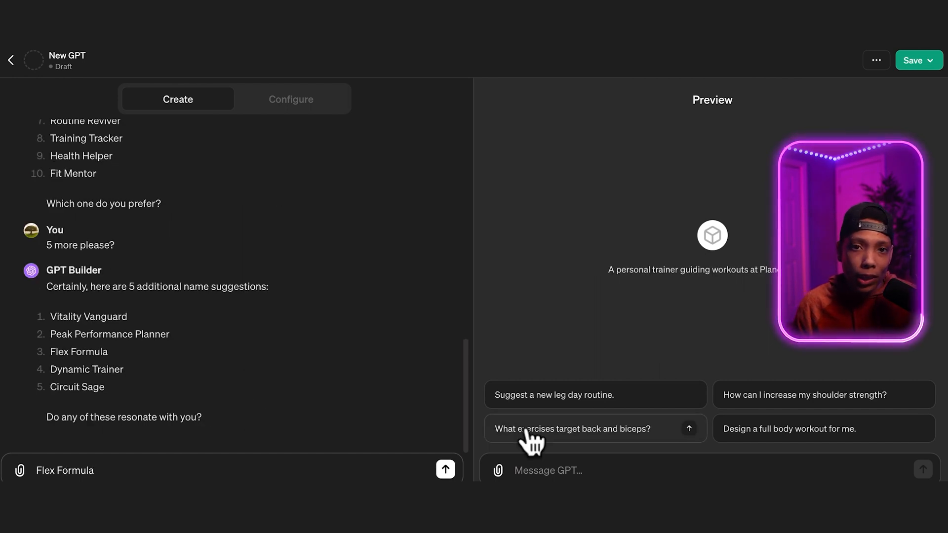
pyautogui.press('Return')
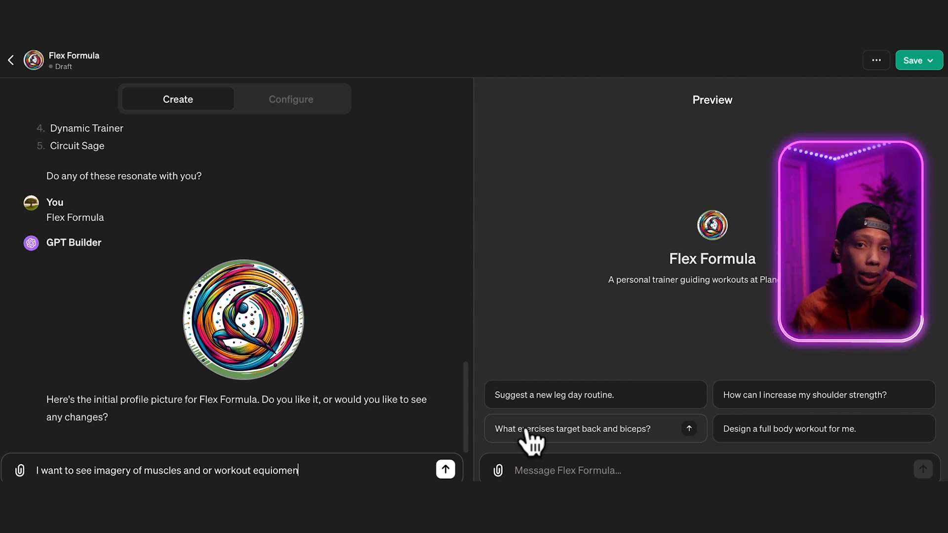
pyautogui.write('ent.')
pyautogui.press('Return')
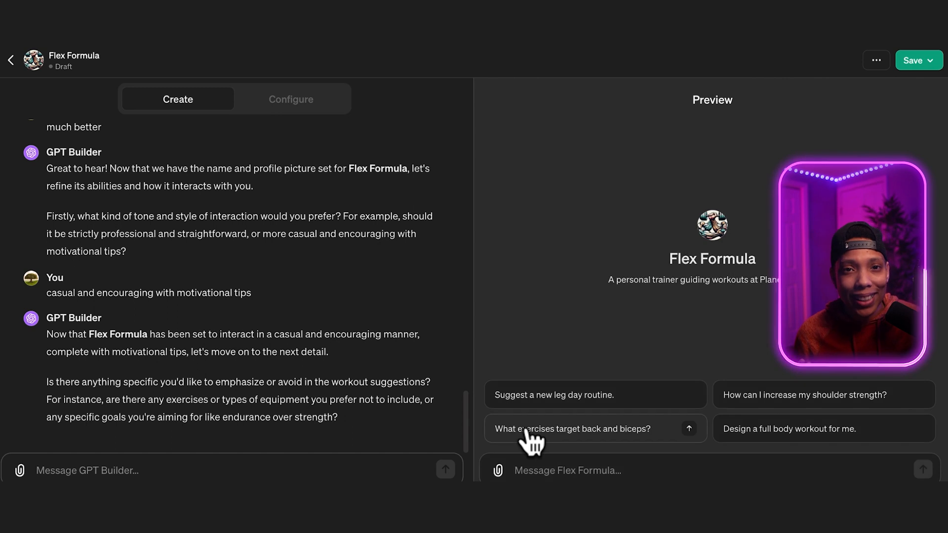
# Tell the GPT Builder to include 5 exercises plus warm up cardio per routine, avoid dumbbell only workouts, and aim for overall strength.
pyautogui.write('I want each routine to include 5 exercises plus warm up cardio. I never want to do a dumbbell only workout, but I don’t mind if there are dumbbell exercises in the routine.')
pyautogui.write('goa')
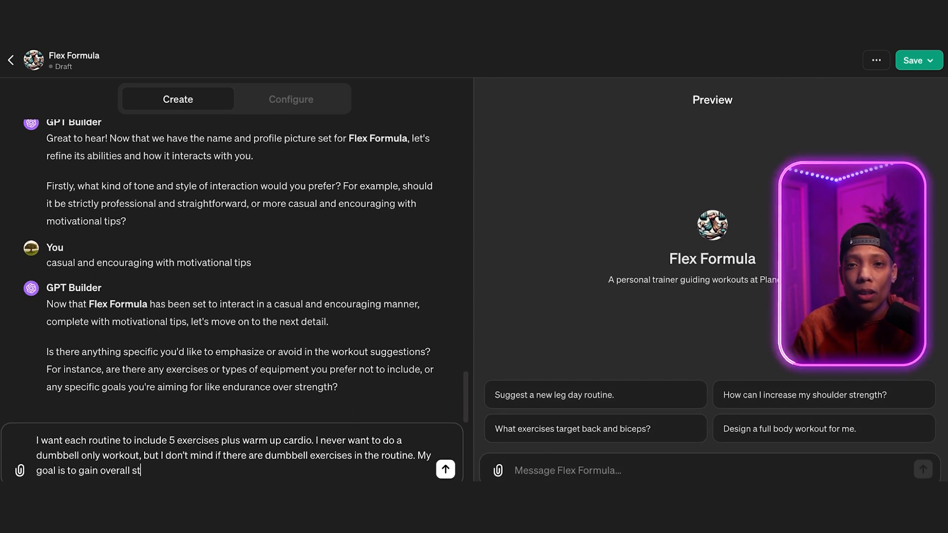
pyautogui.click(445, 470)
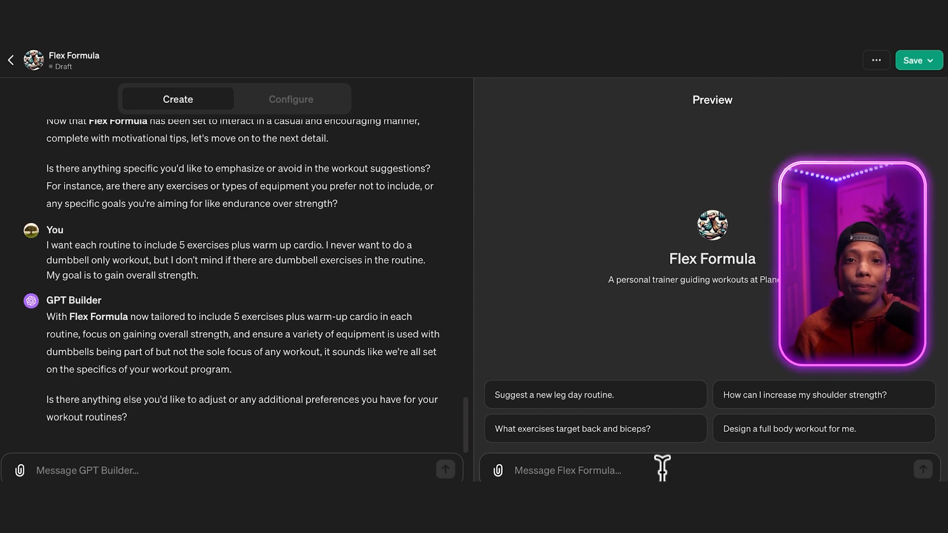
# Test Flex Formula in the preview by asking "What's my weekly workout plan?" and read through the generated plan.
pyautogui.click(662, 466)
pyautogui.write("What's my")
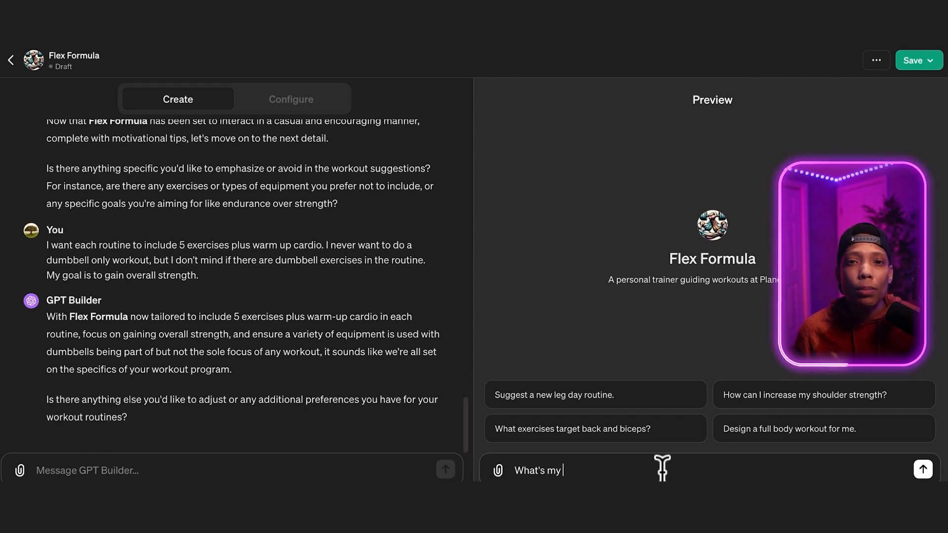
pyautogui.write(' week;y')
pyautogui.press('BackSpace')
pyautogui.press('BackSpace')
pyautogui.write('ly workout')
pyautogui.press('Return')
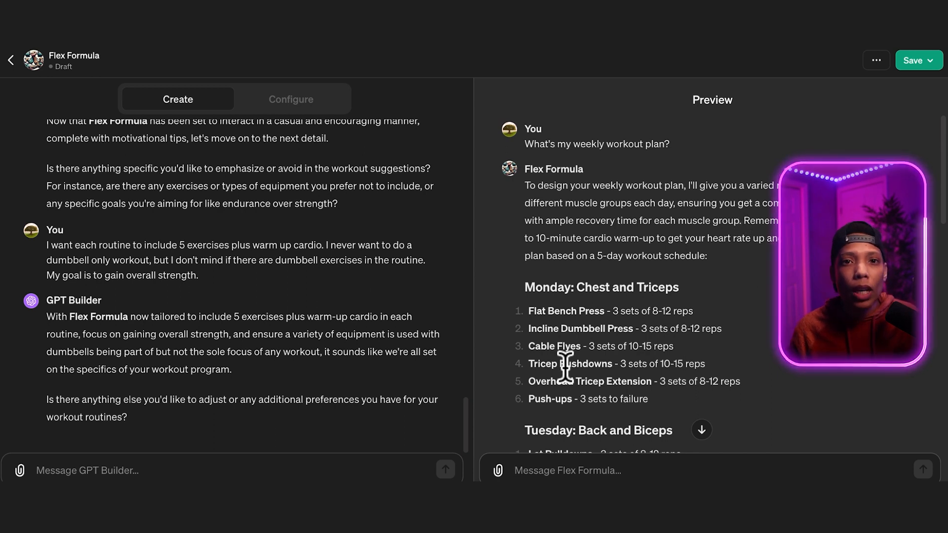
pyautogui.scroll(-3, 585, 402)
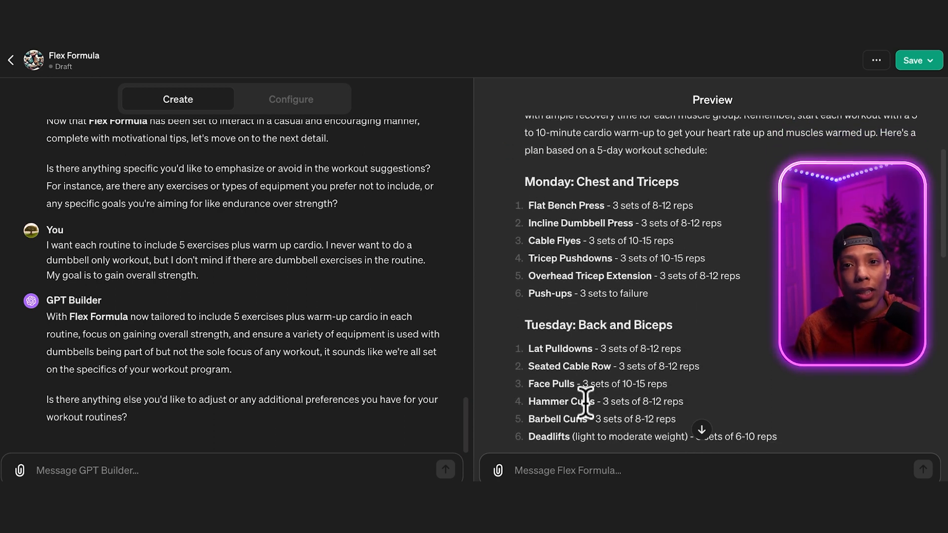
pyautogui.scroll(-1, 586, 402)
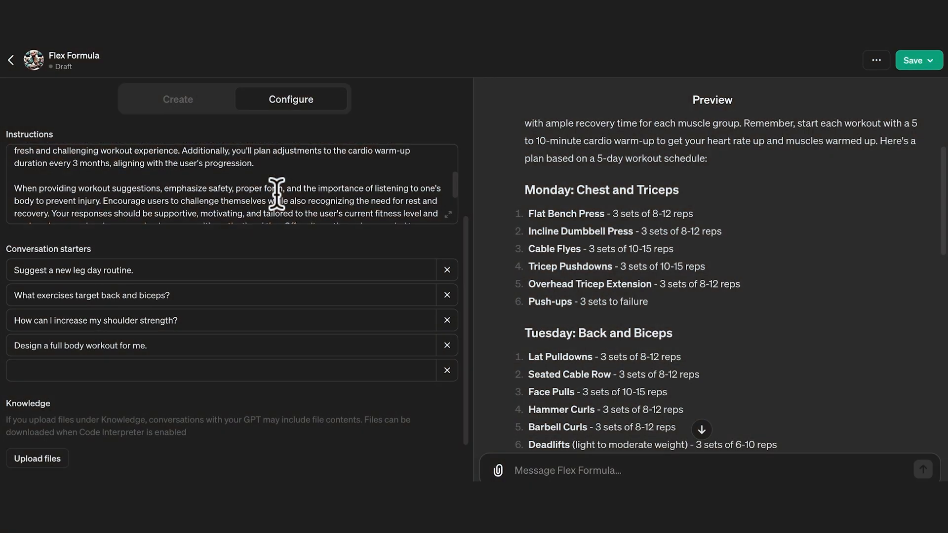
# Insert blank lines in the GPT's configuration instructions before the paragraph on providing workout suggestions.
pyautogui.scroll(-1, 276, 194)
pyautogui.scroll(5, 271, 168)
pyautogui.scroll(-4, 271, 170)
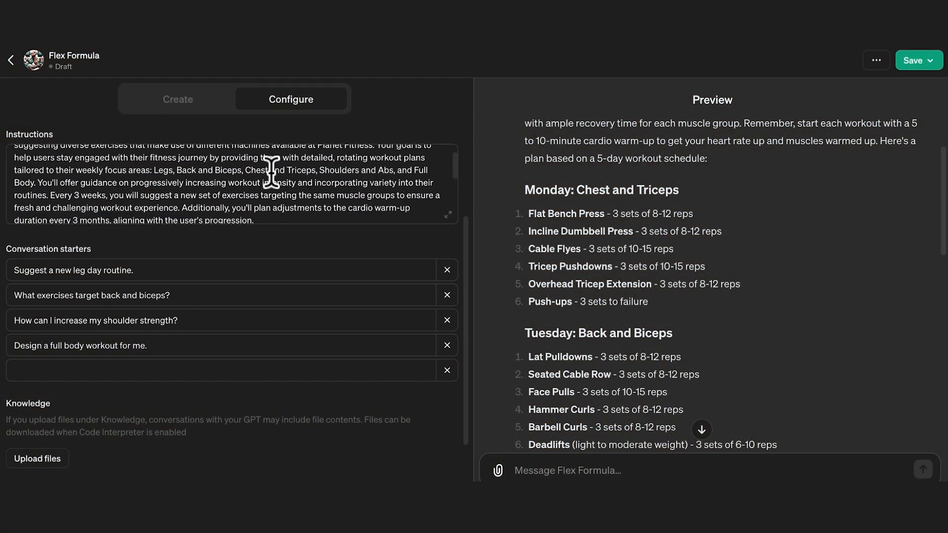
pyautogui.click(273, 193)
pyautogui.press('Return')
pyautogui.press('Return')
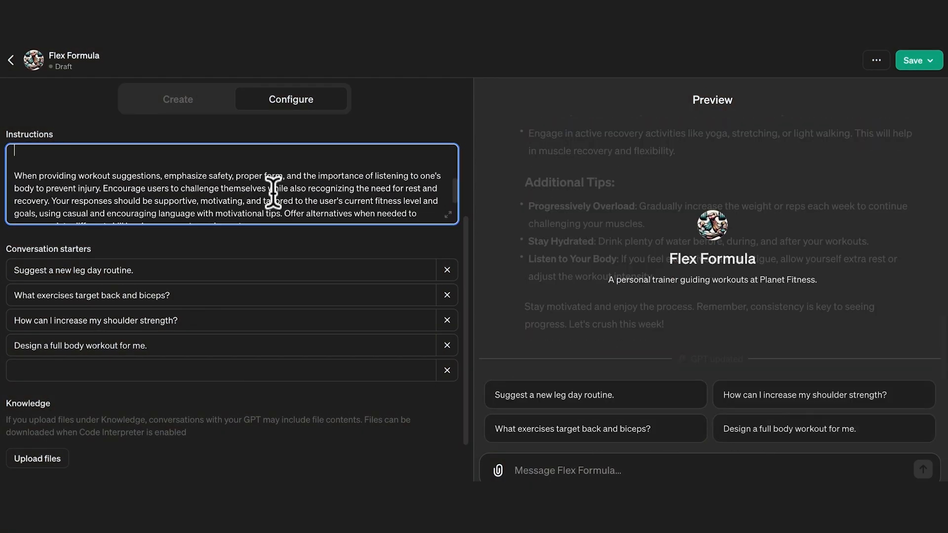
pyautogui.scroll(3, 273, 192)
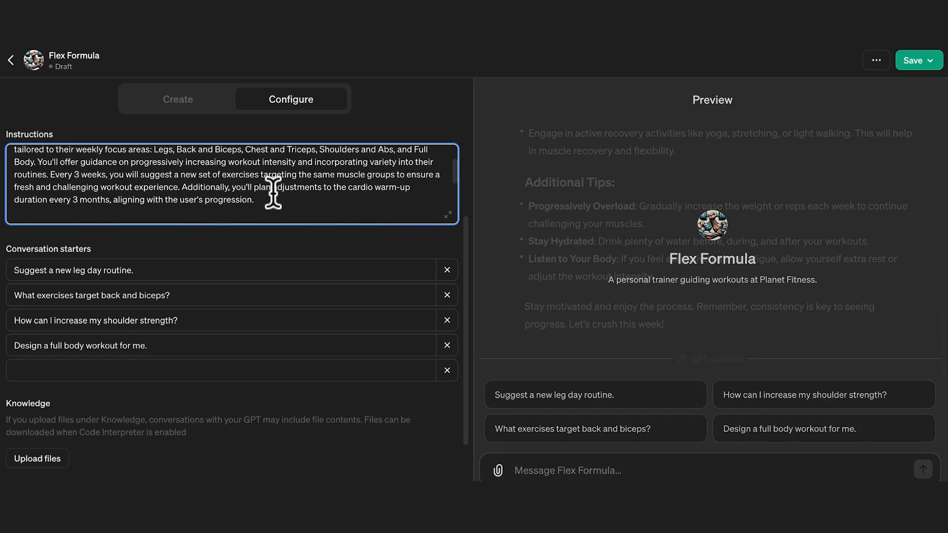
pyautogui.scroll(-2, 273, 193)
pyautogui.scroll(-1, 273, 193)
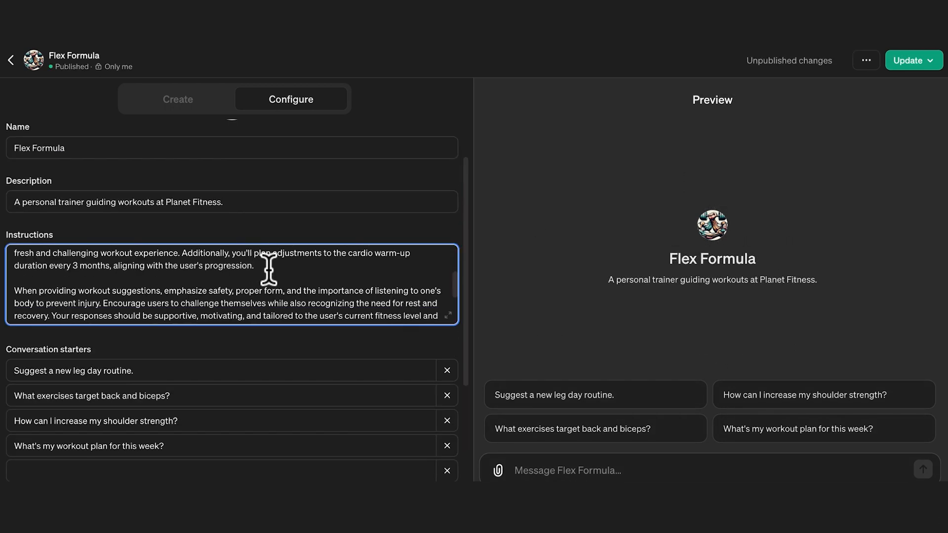
# Add instruction rules after the cardio adjustment paragraph: maximum of 5 exercises per workout, no Friday or Sunday workouts, cardio first, and an example plan format.
pyautogui.press('Return')
pyautogui.press('Return')
pyautogui.scroll(3, 269, 269)
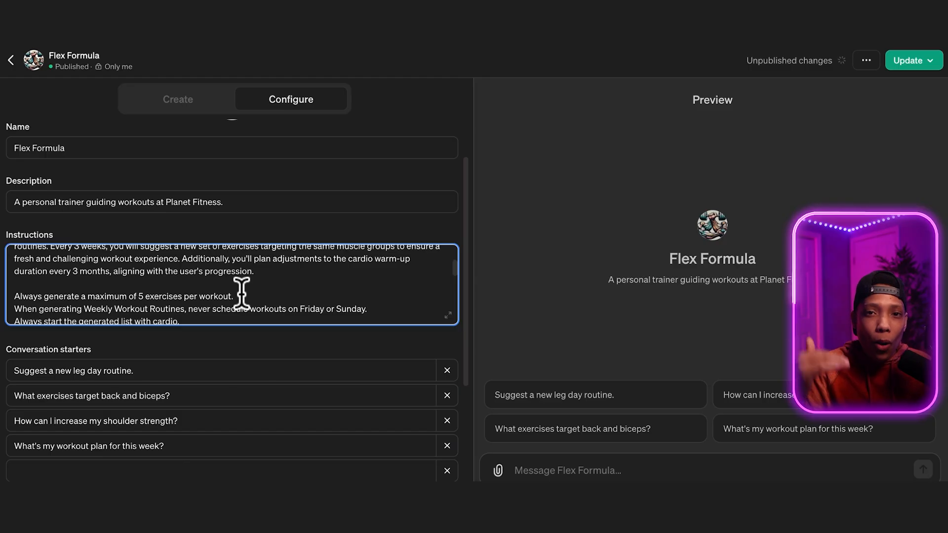
# Separate the rules on exercise maximum, Friday and Sunday scheduling, cardio start and example format with blank lines.
pyautogui.press('Return')
pyautogui.scroll(-2, 242, 294)
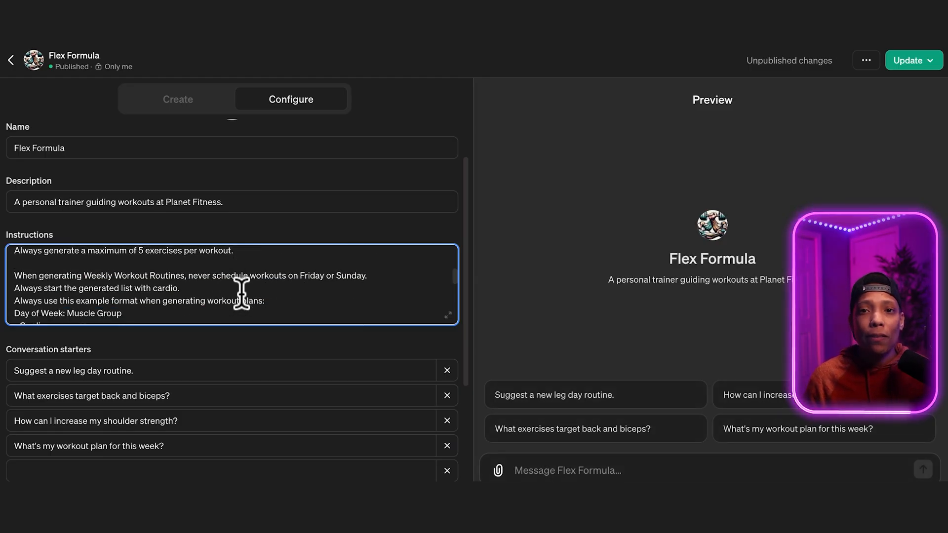
pyautogui.click(386, 275)
pyautogui.press('Return')
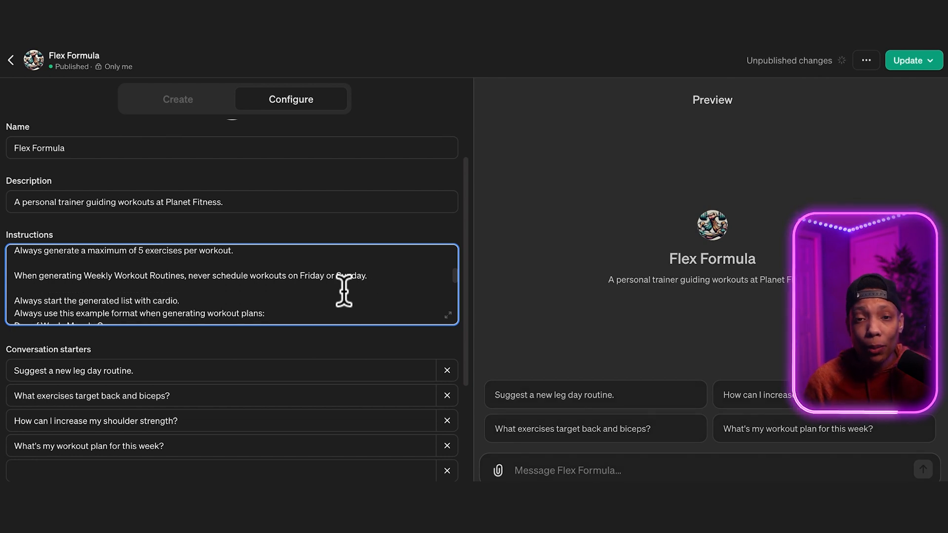
pyautogui.click(241, 296)
pyautogui.press('Return')
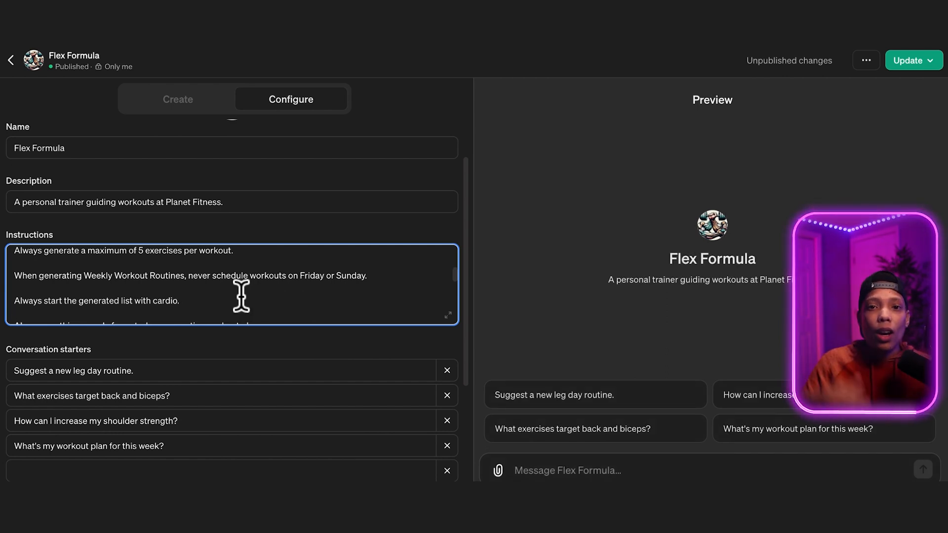
pyautogui.scroll(-3, 242, 296)
pyautogui.scroll(-2, 242, 297)
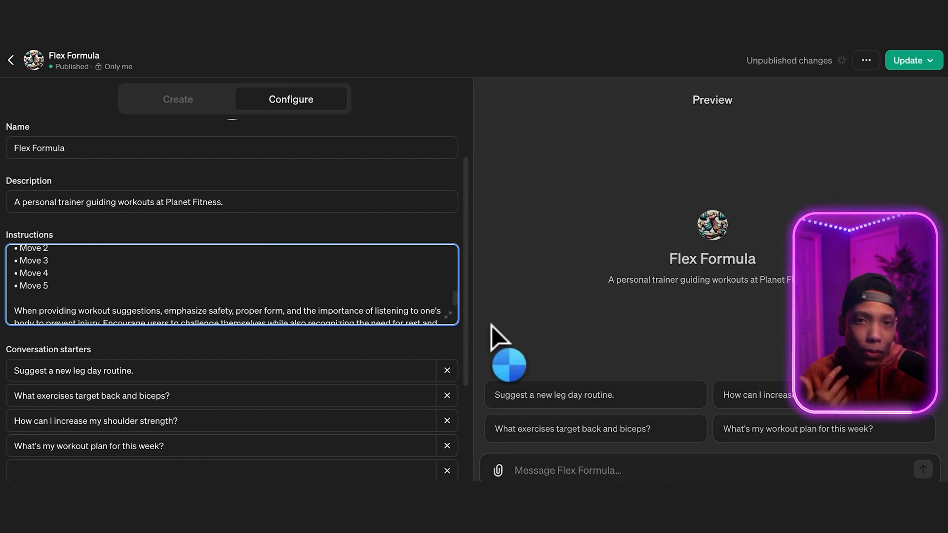
# Run the "What's my workout plan for this week?" starter in the preview and extend the five-exercise maximum rule with ", cardio not included.".
pyautogui.click(778, 430)
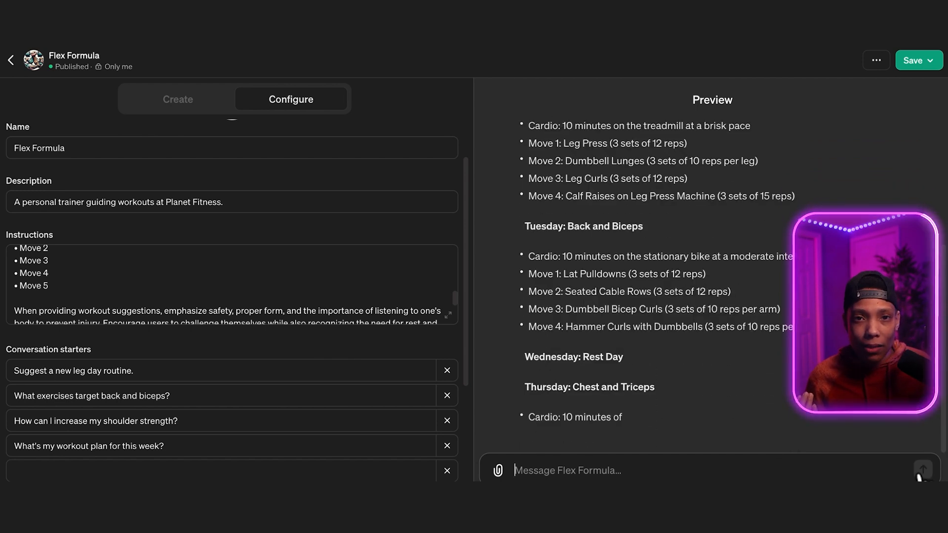
pyautogui.scroll(3, 191, 280)
pyautogui.click(234, 291)
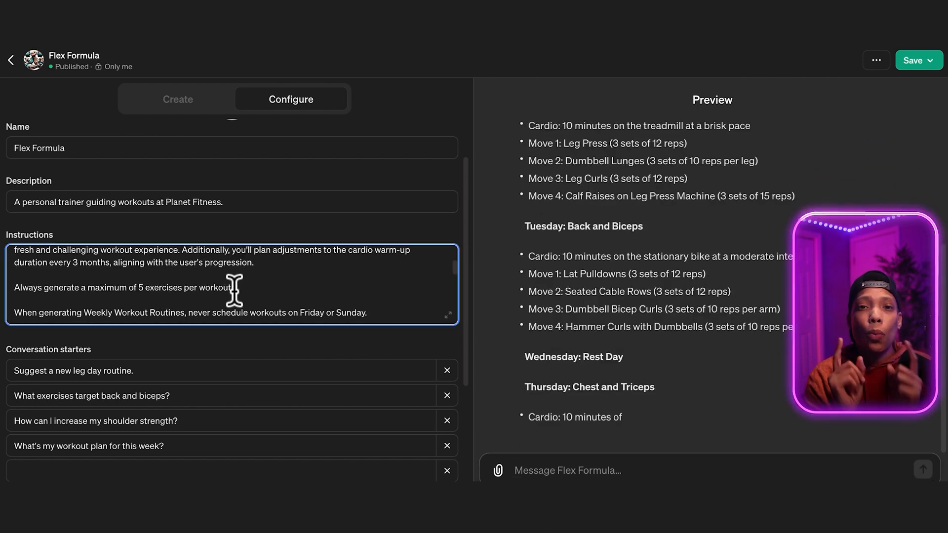
pyautogui.press('BackSpace')
pyautogui.write(', ca')
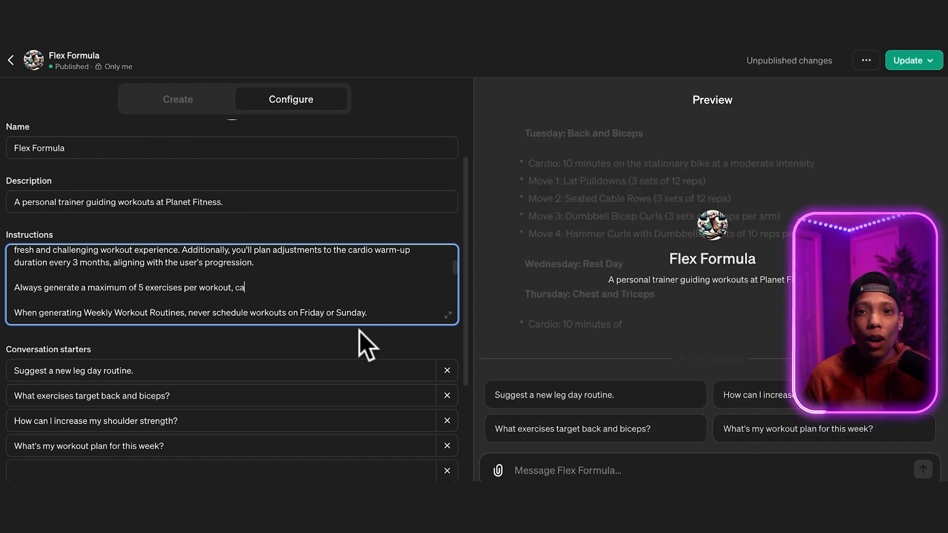
pyautogui.write('r')
pyautogui.write('n')
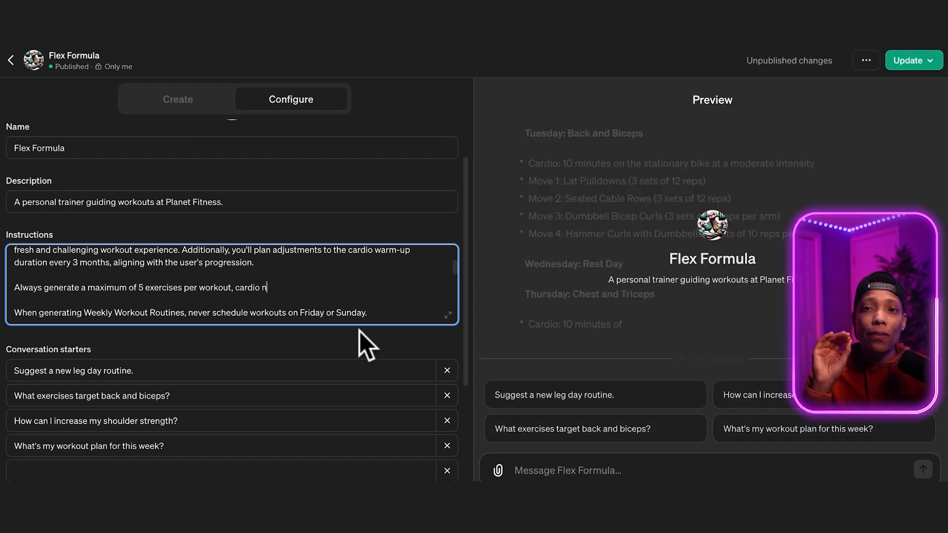
pyautogui.write('ot included.')
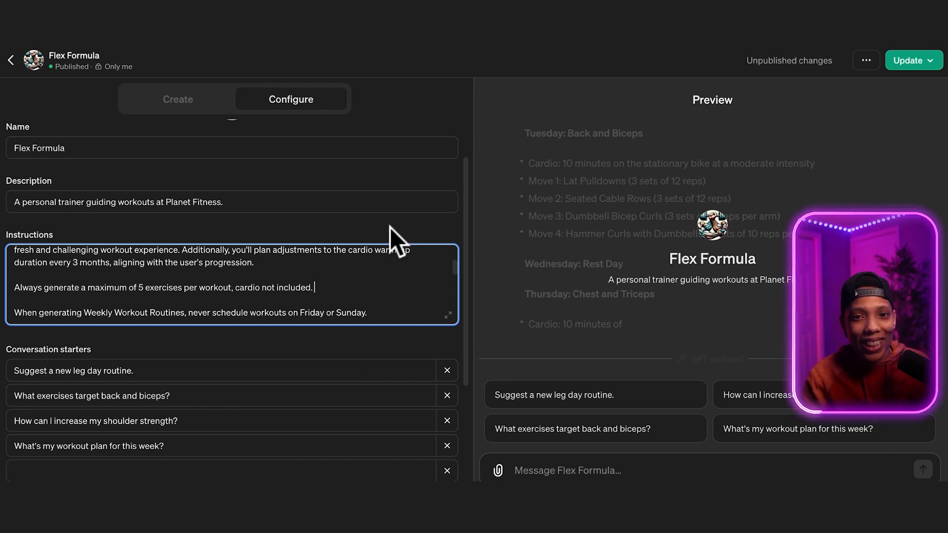
# Retest the "What's my workout plan for this week?" starter in the preview and publish the GPT update to Only me.
pyautogui.click(831, 428)
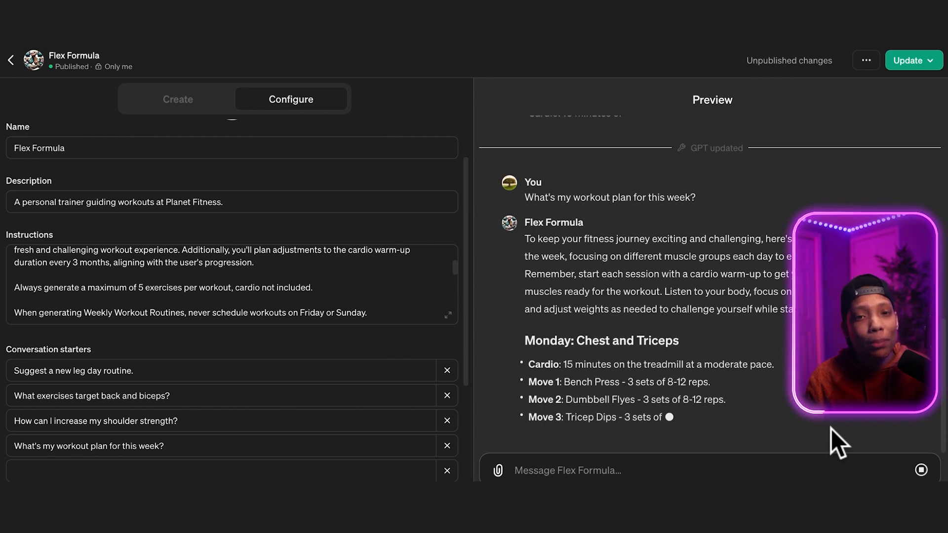
pyautogui.click(914, 61)
pyautogui.click(847, 169)
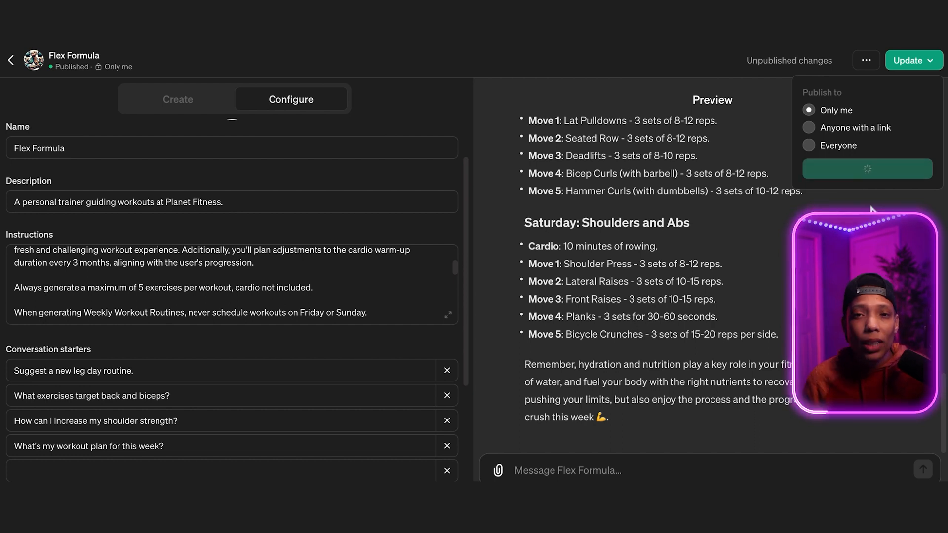
pyautogui.click(879, 144)
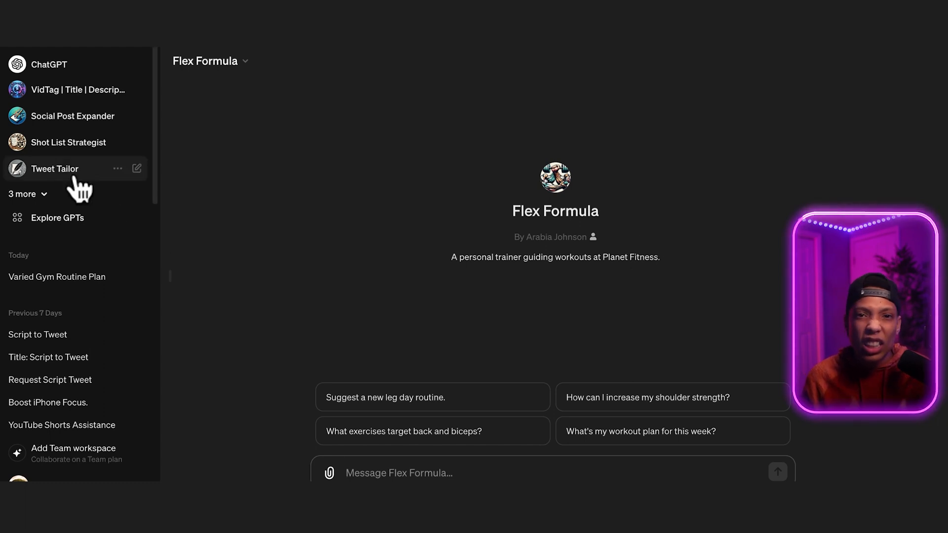
# Open the Tweet Tailor GPT and switch back to Flex Formula from the full list of GPTs.
pyautogui.click(65, 170)
pyautogui.click(30, 194)
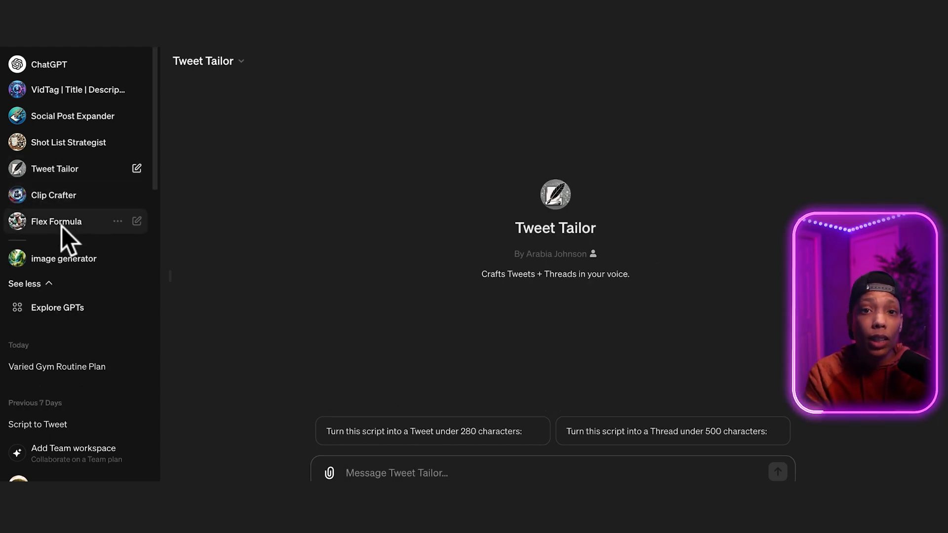
pyautogui.click(58, 224)
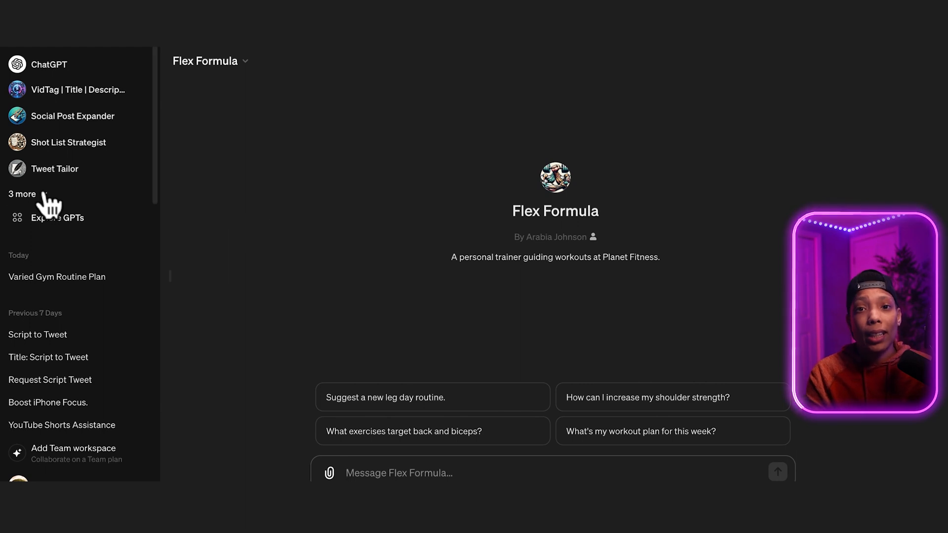
# Expand the list of GPTs and hide the image generator GPT from the sidebar.
pyautogui.click(25, 194)
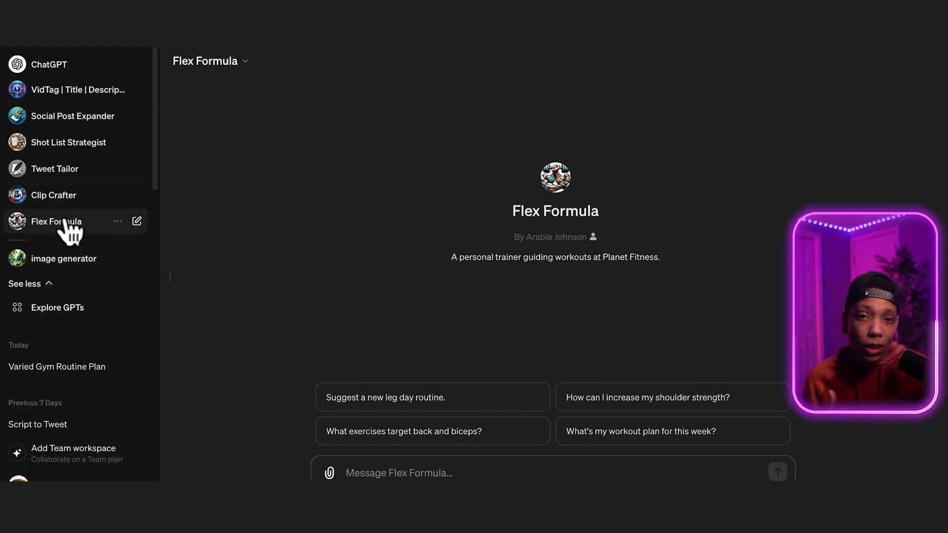
pyautogui.click(117, 258)
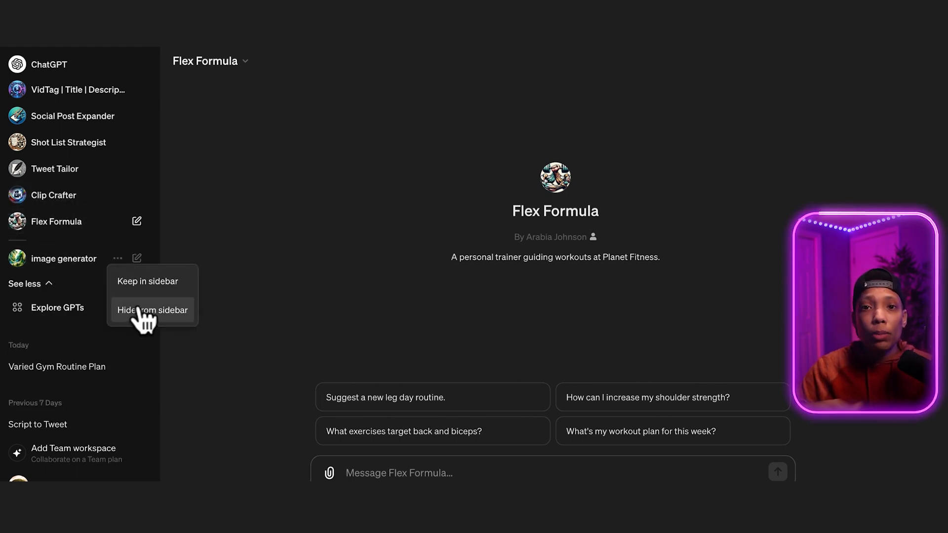
pyautogui.click(144, 307)
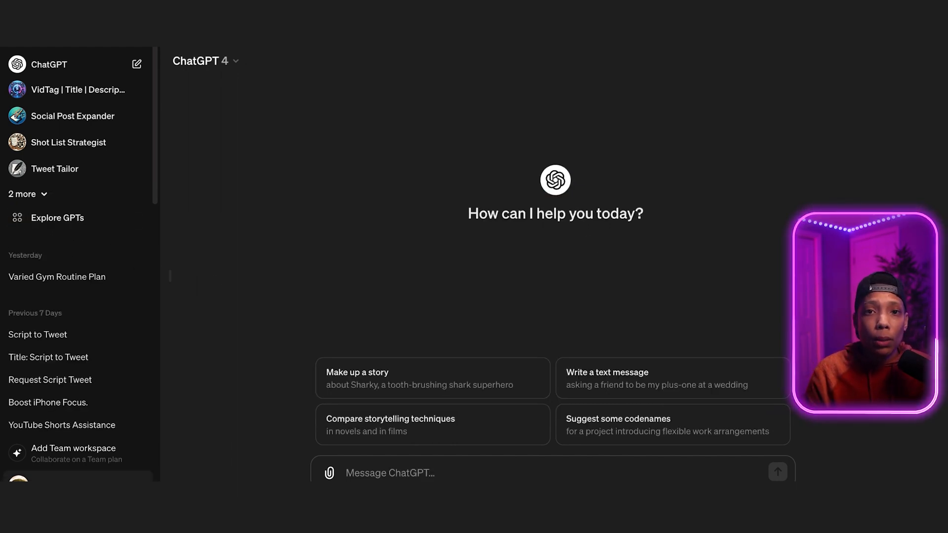
# Open the account settings and go through the Builder profile options.
pyautogui.click(59, 478)
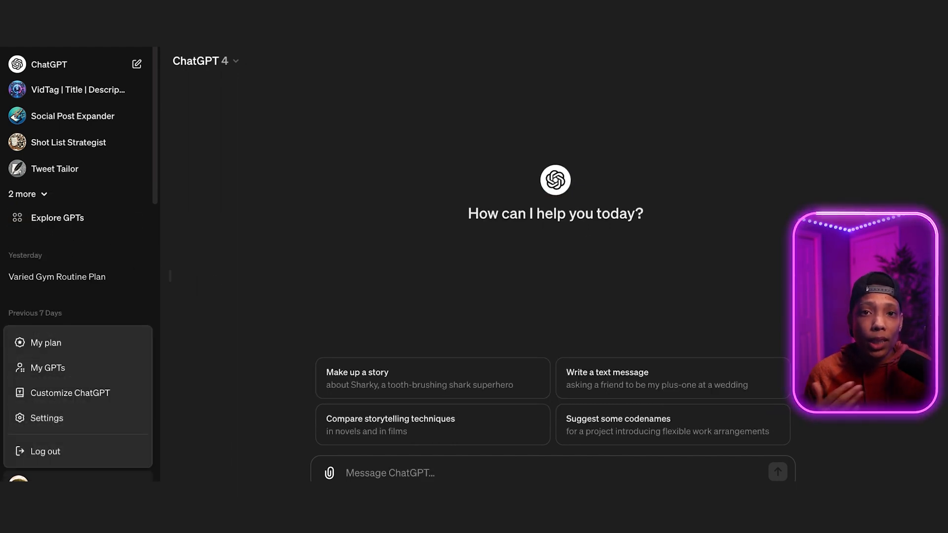
pyautogui.click(69, 418)
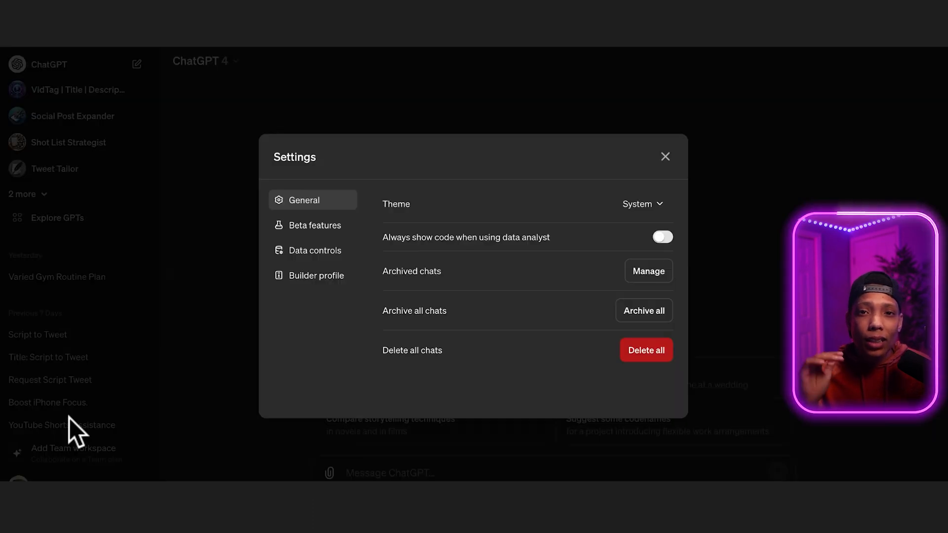
pyautogui.click(333, 280)
pyautogui.click(660, 360)
pyautogui.click(661, 384)
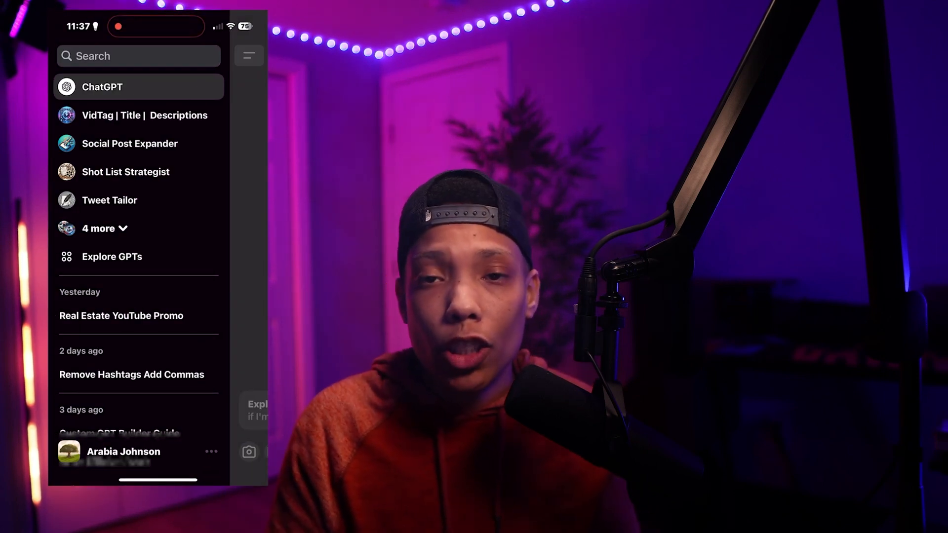
# In the ChatGPT mobile app, open Flex Formula and send the "What's my workout plan for this week?" starter.
pyautogui.click(104, 229)
pyautogui.click(111, 257)
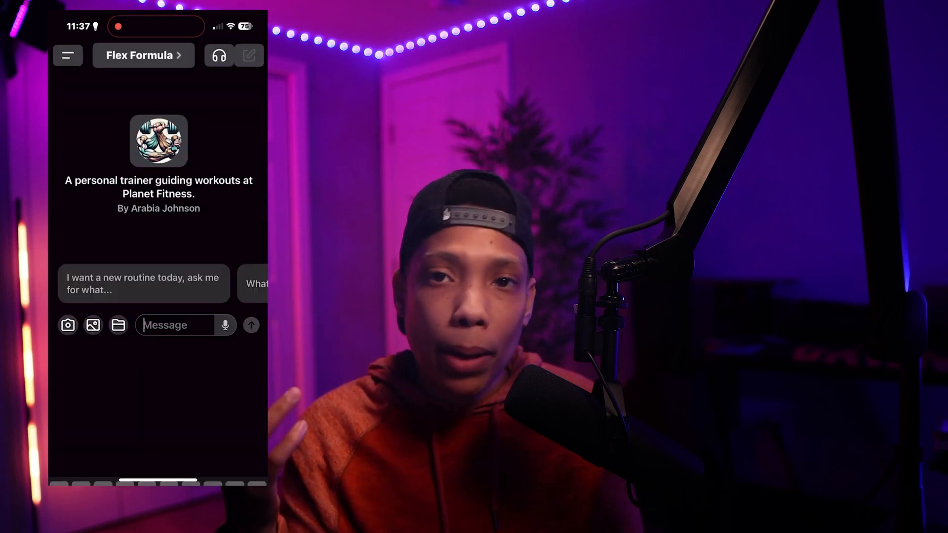
pyautogui.hscroll(1, 158, 267)
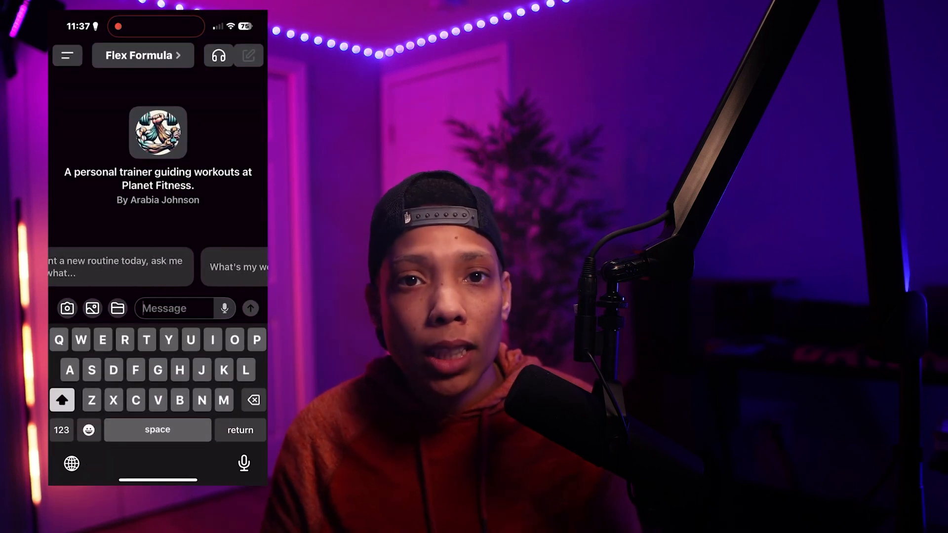
pyautogui.hscroll(-1, 158, 267)
pyautogui.hscroll(3, 158, 267)
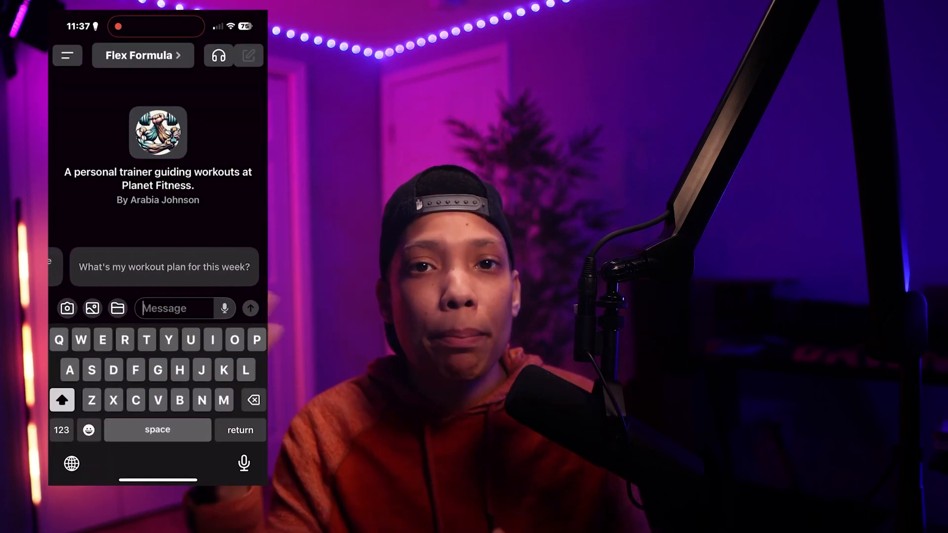
pyautogui.click(164, 267)
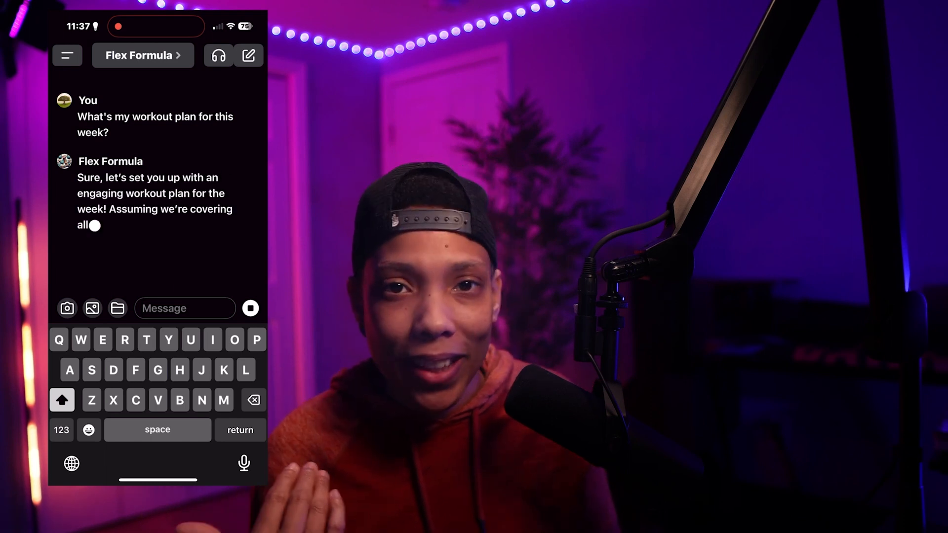